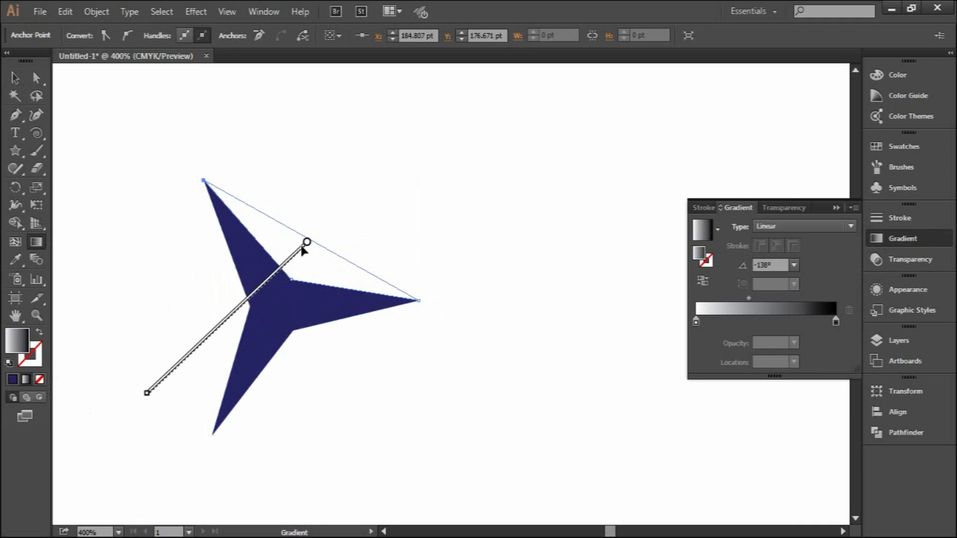
- Redirect the linear gradient of the star's upper-right triangle to -117.2° and move its midpoint to 25.86%
drag(144, 395, 202, 459)
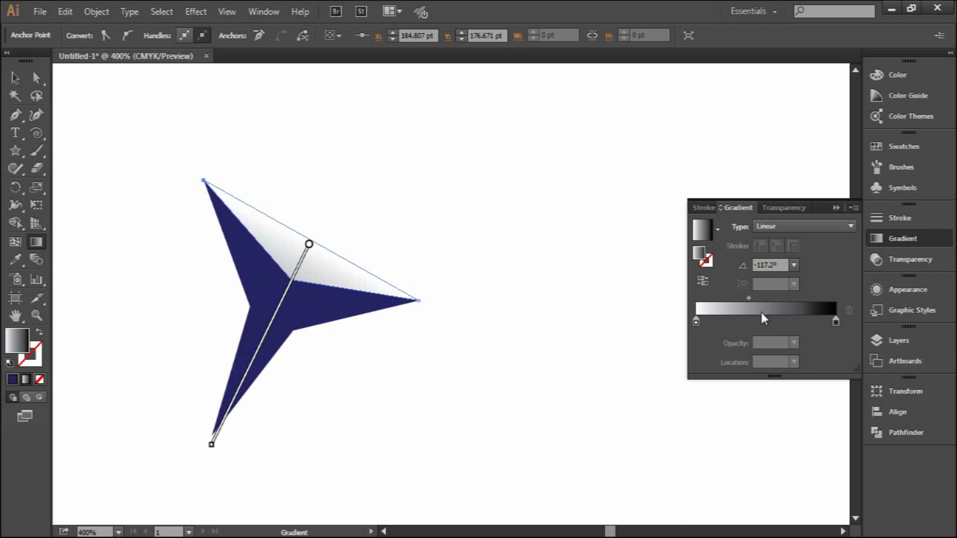
click(750, 298)
drag(749, 298, 733, 299)
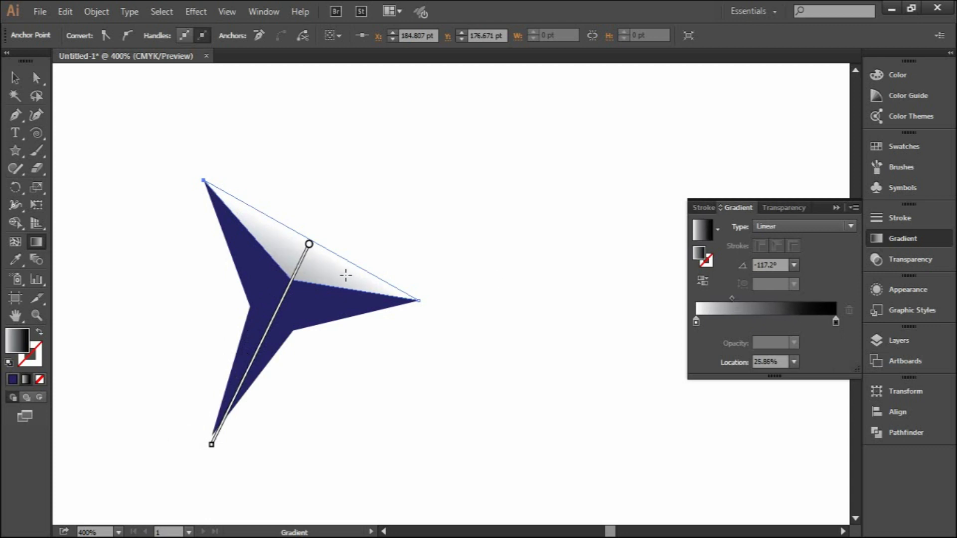
mouse_move(300, 262)
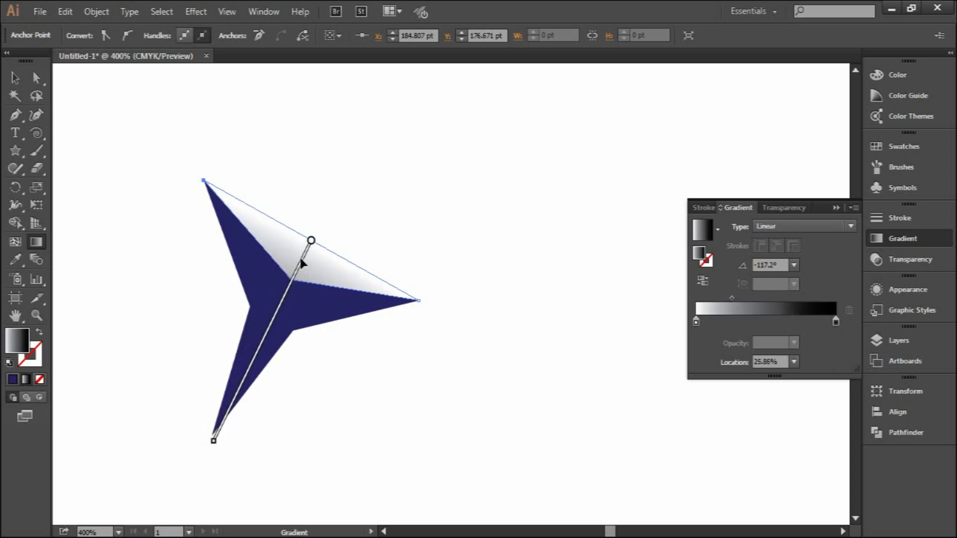
click(15, 77)
click(573, 244)
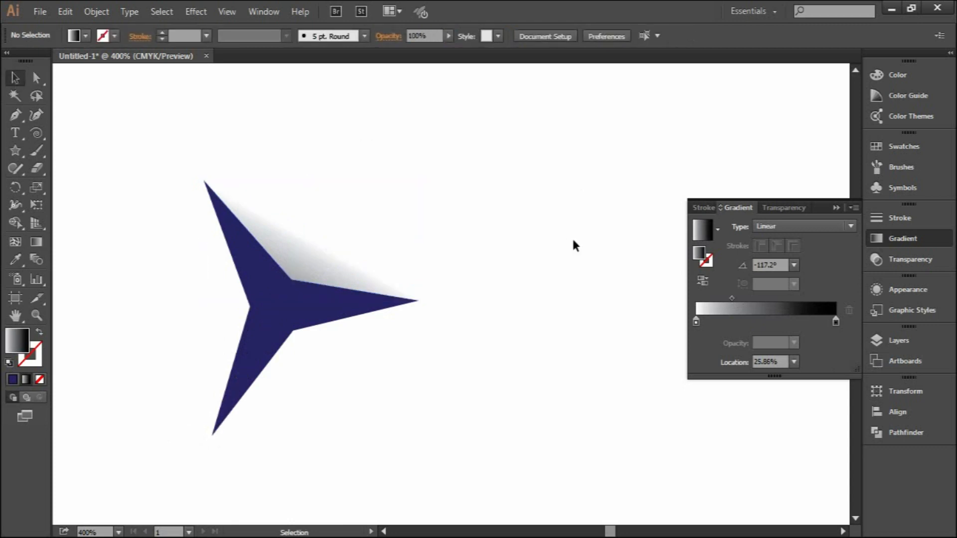
- Adjust the midpoint of the upper-right triangle's gradient to a location of 30.79%
click(310, 259)
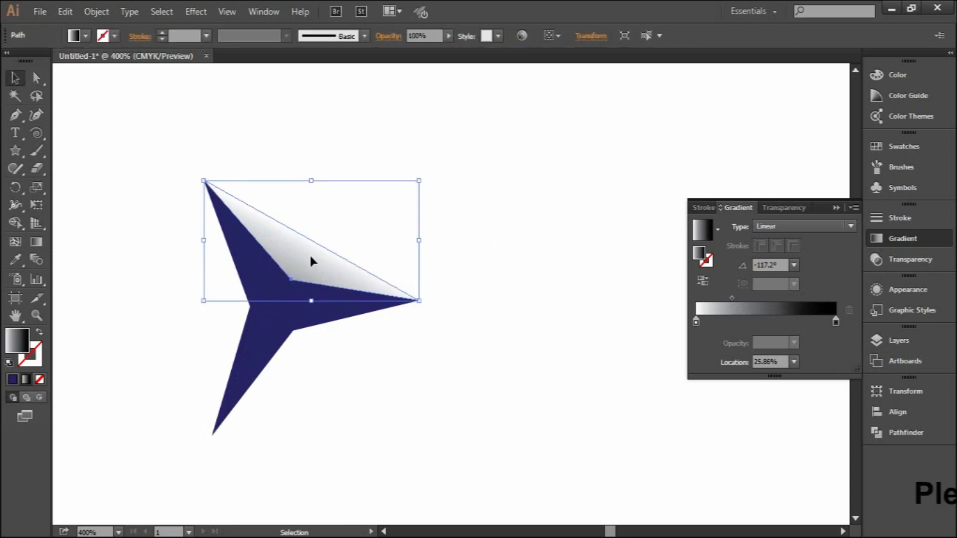
drag(731, 298, 737, 298)
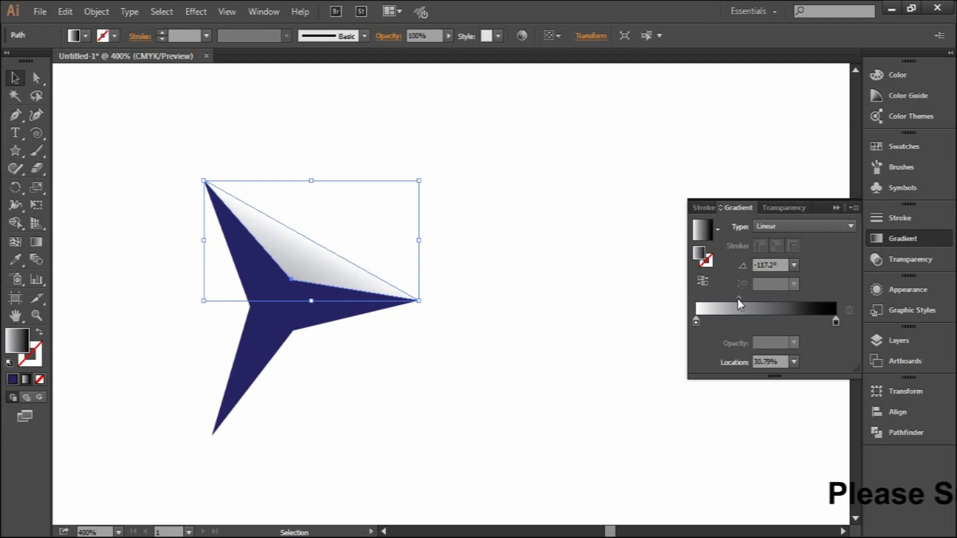
click(445, 354)
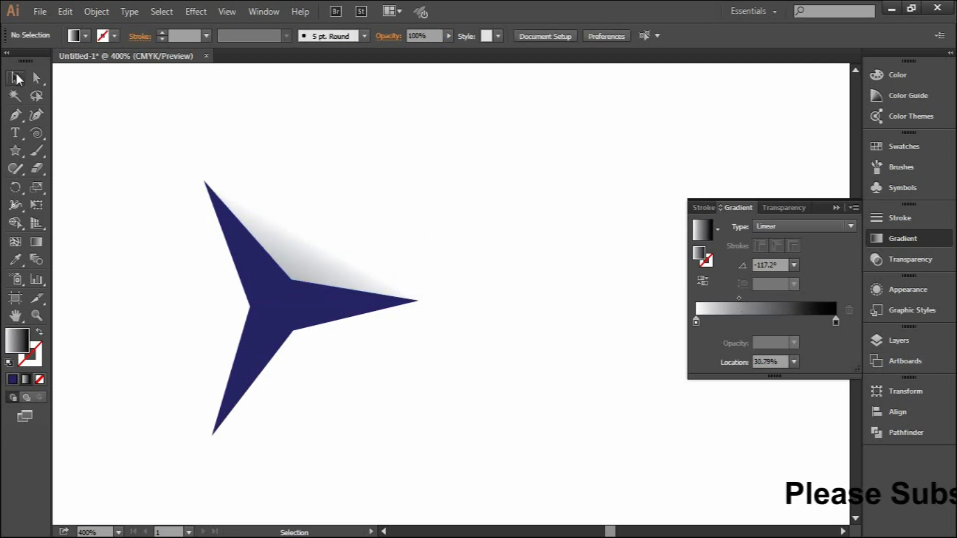
- Duplicate the gradient triangle, rotate the copy and place it in the star's lower-right notch
click(305, 256)
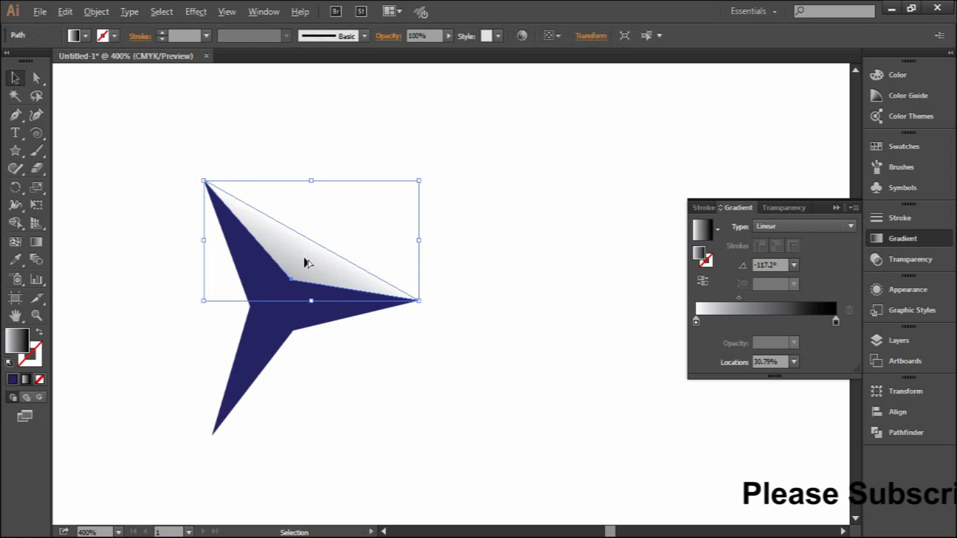
alt+drag(304, 259, 338, 377)
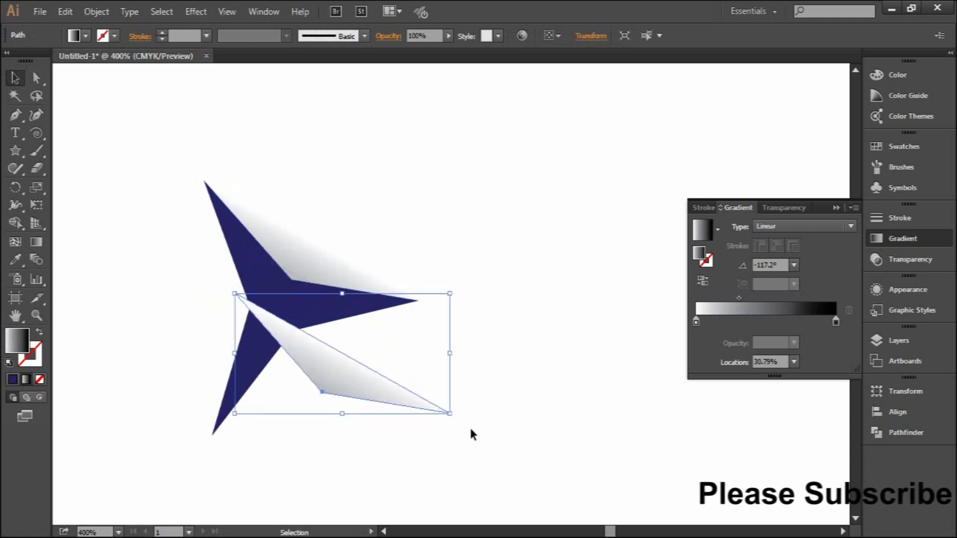
drag(457, 419, 204, 429)
drag(333, 337, 306, 353)
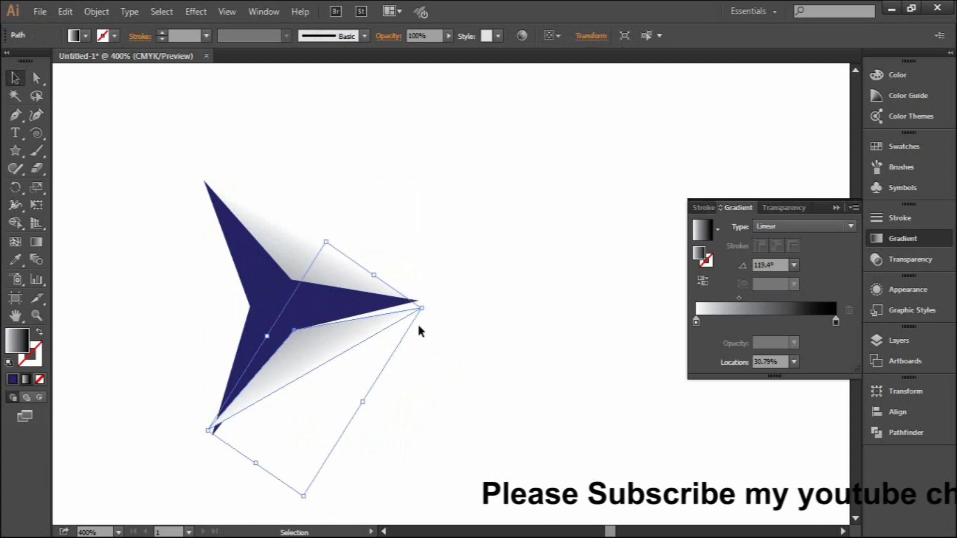
- Fine-tune the rotation of the lower-right gradient triangle so its corners meet the star's tips
drag(427, 310, 428, 301)
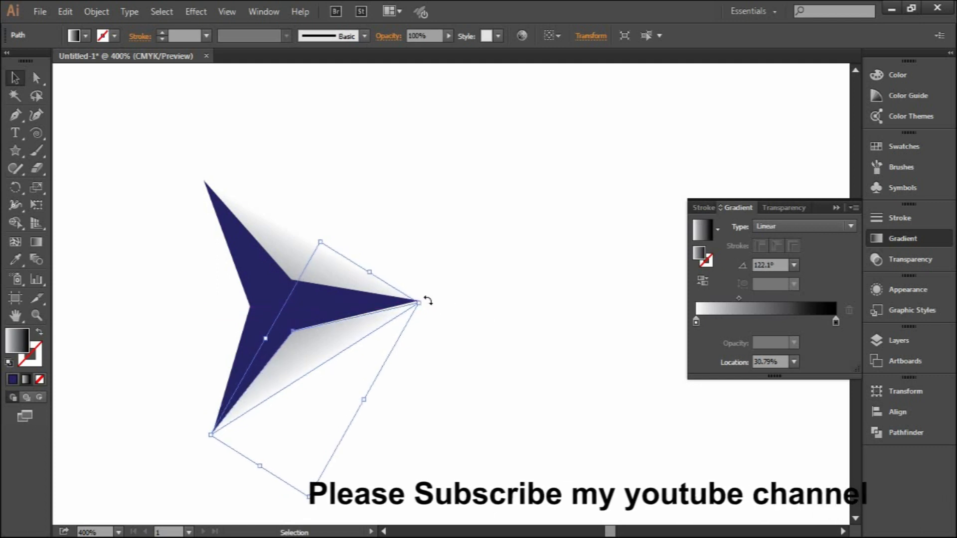
click(423, 301)
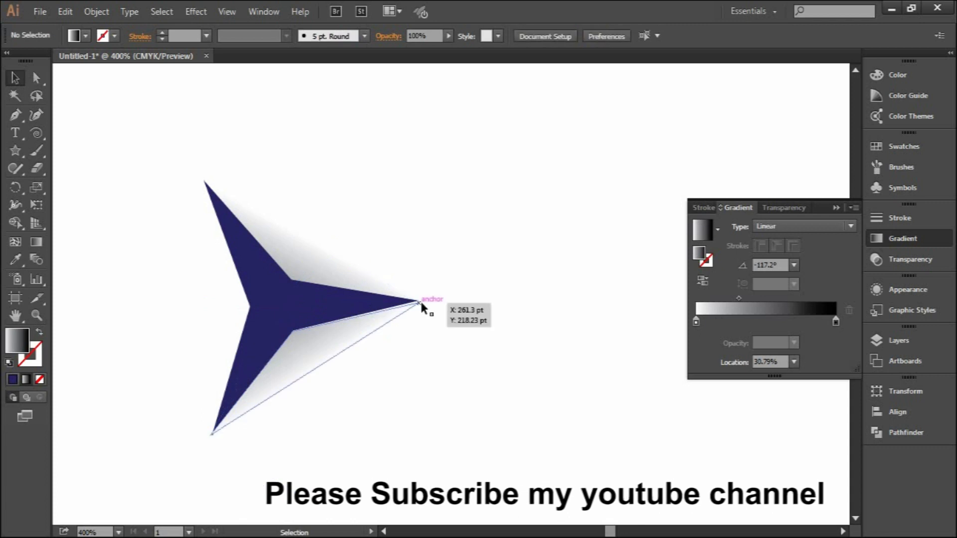
click(366, 327)
drag(426, 303, 428, 301)
click(463, 363)
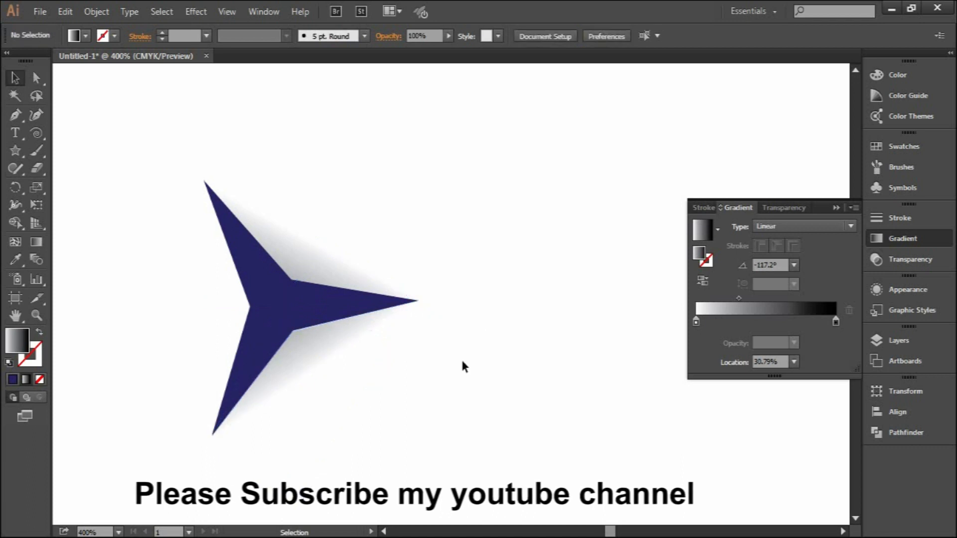
- Duplicate the lower-right gradient triangle, then rotate and fit the copy into the star's left notch at a 2.9° gradient angle
drag(364, 391, 490, 344)
drag(455, 309, 312, 272)
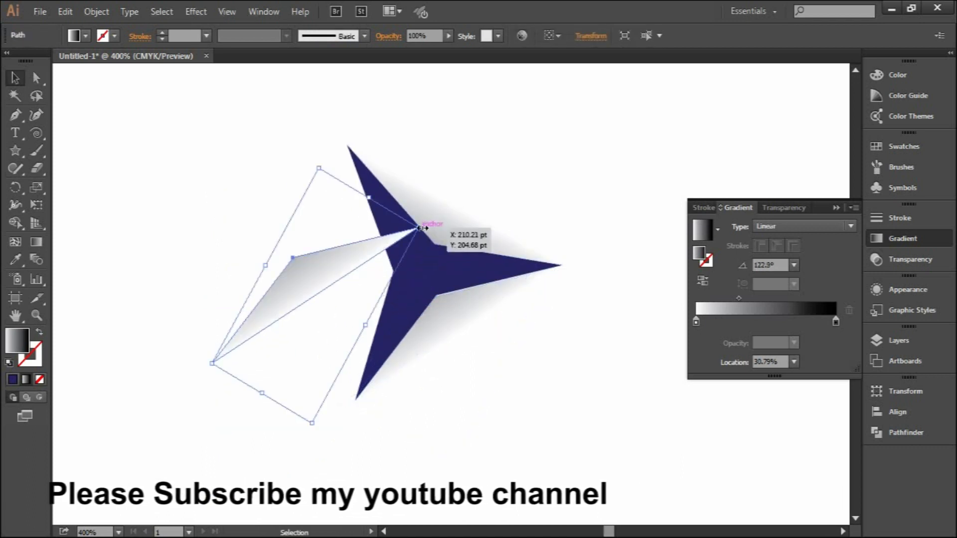
drag(422, 221, 317, 386)
drag(349, 304, 387, 285)
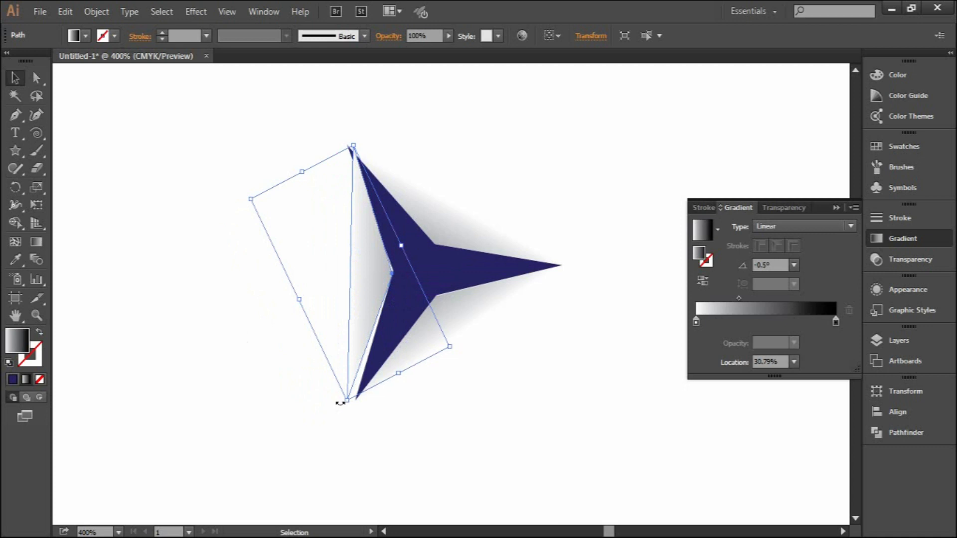
drag(341, 403, 345, 404)
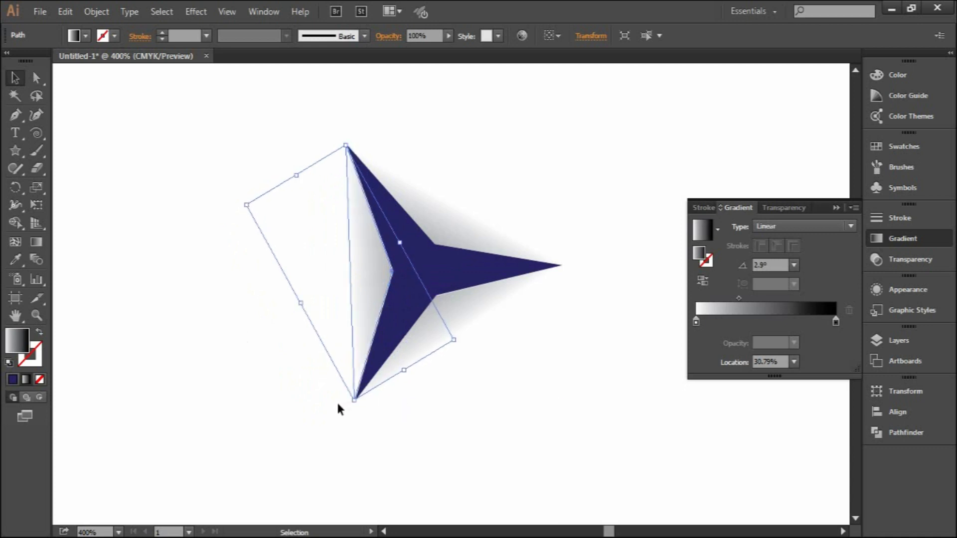
click(613, 457)
click(355, 286)
click(590, 382)
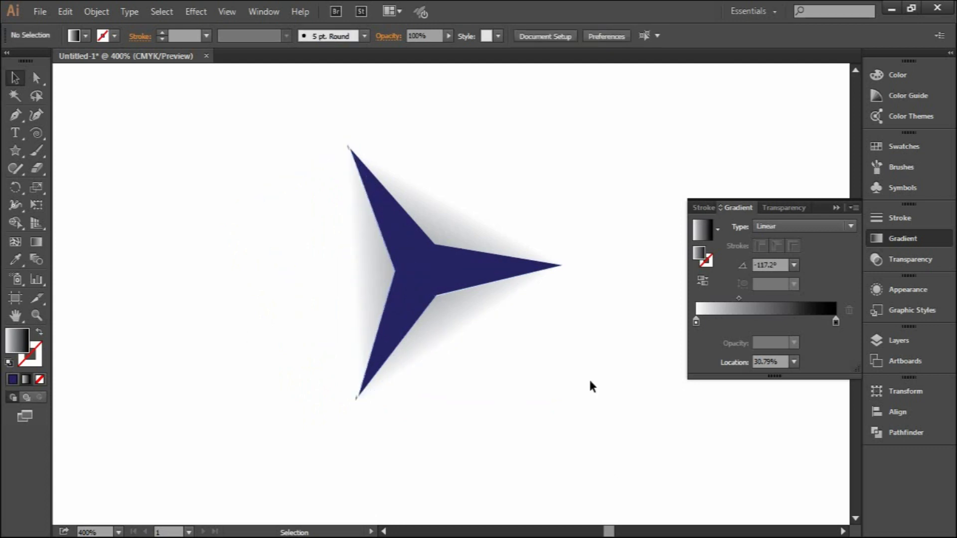
- Nudge the left gradient triangle so it lines up with the star's left edges and tips
click(351, 247)
scroll(361, 288, up, 3)
mouse_move(432, 252)
mouse_down()
mouse_move(384, 256)
mouse_move(428, 255)
mouse_up()
scroll(376, 289, down, 2)
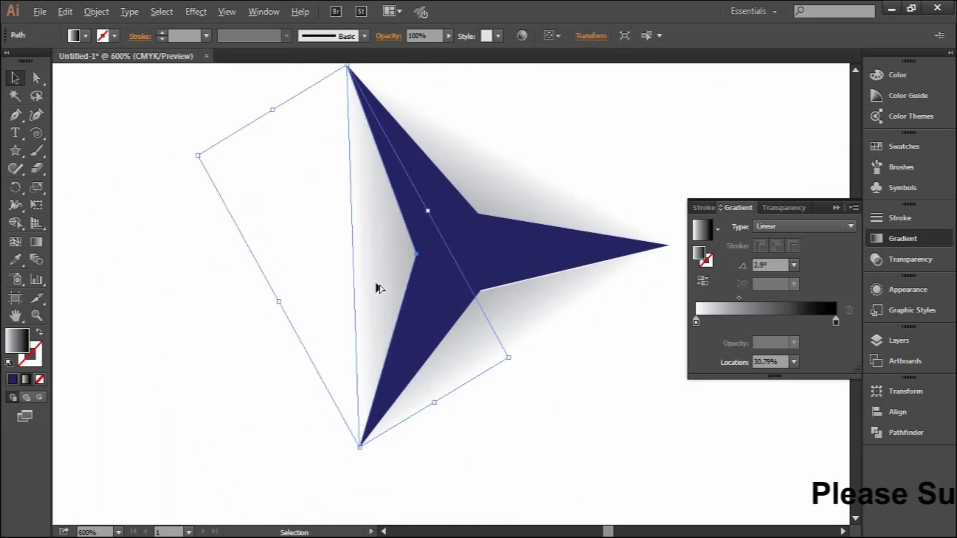
scroll(377, 288, down, 1)
click(629, 384)
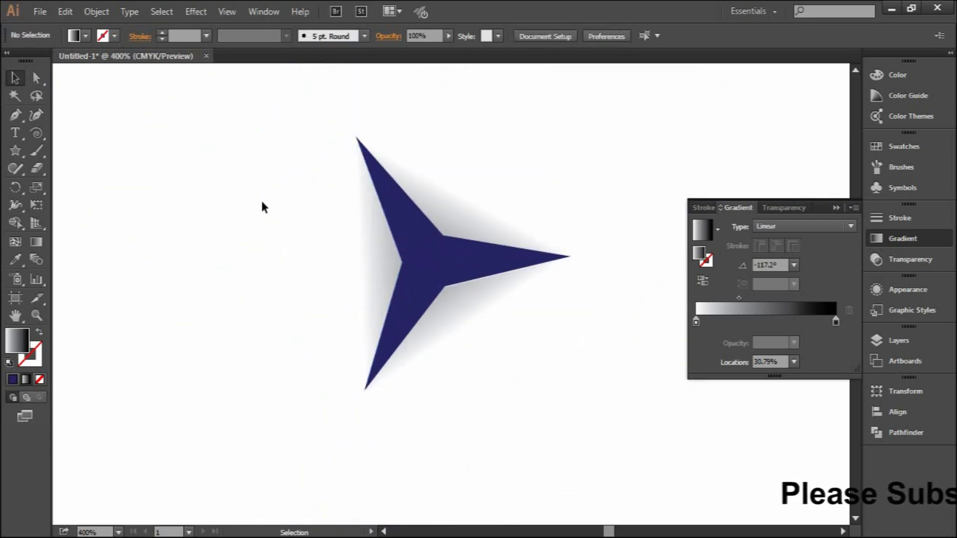
- Rotate the star together with its three gradient triangles very slightly clockwise
drag(246, 145, 500, 302)
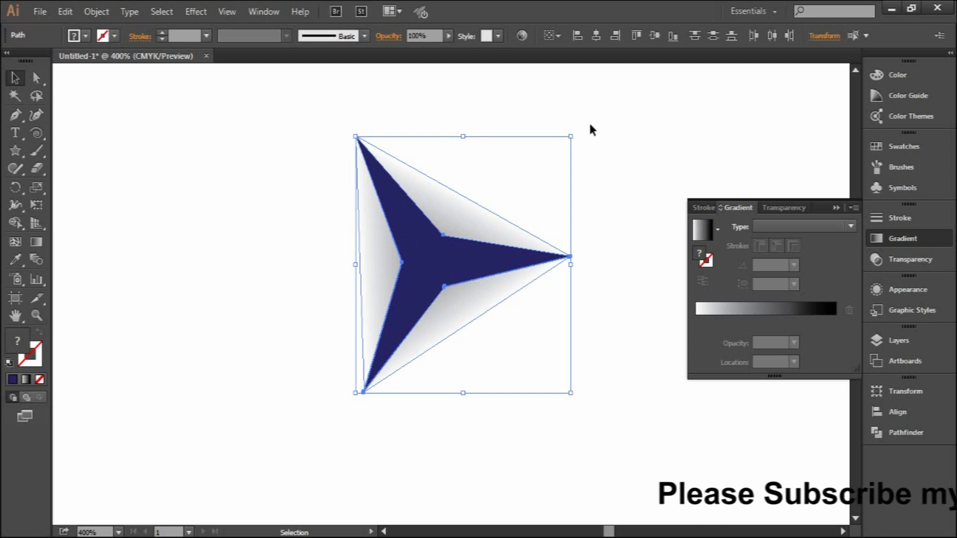
drag(577, 133, 578, 134)
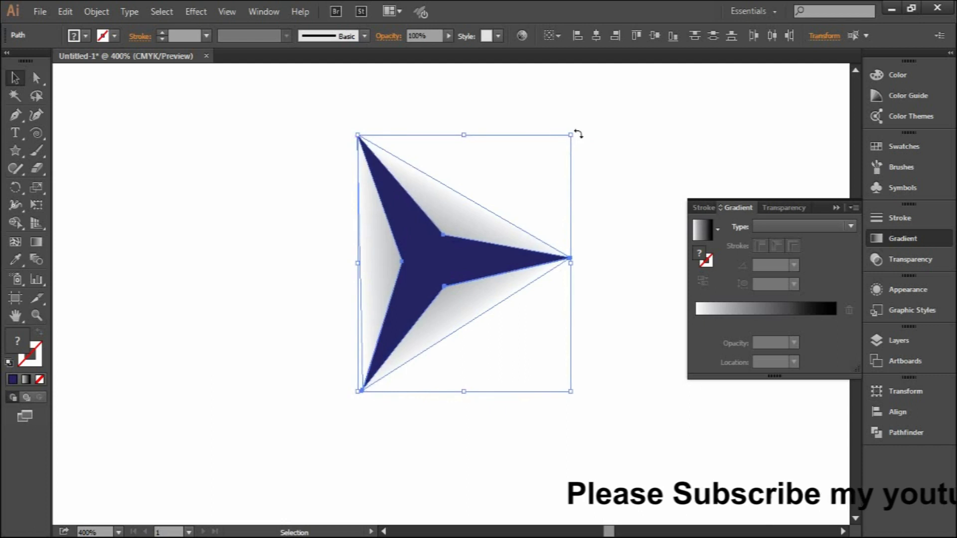
click(647, 155)
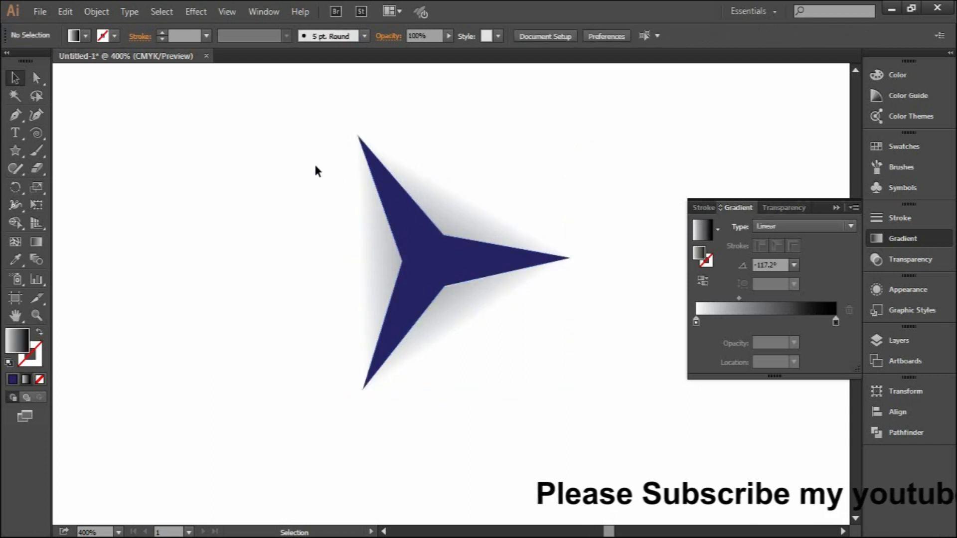
drag(307, 163, 524, 320)
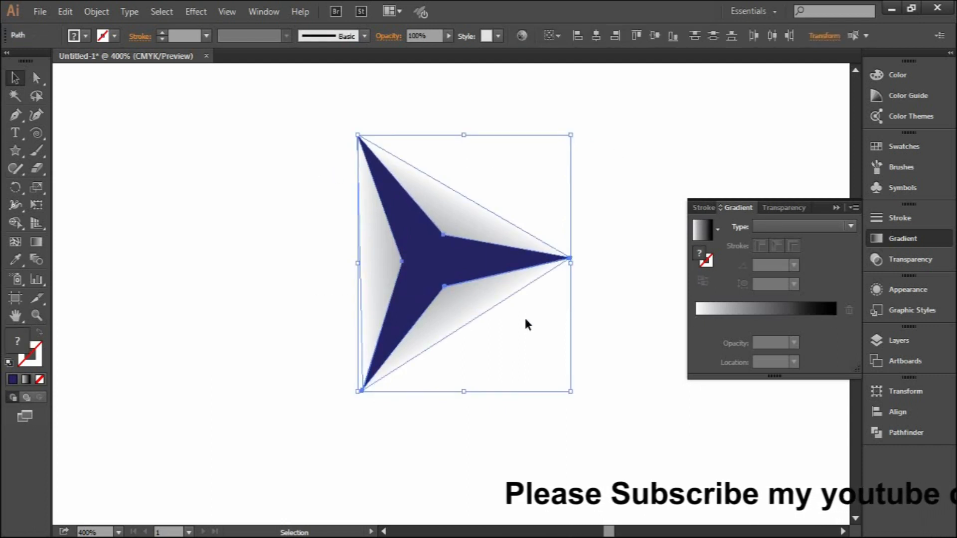
click(601, 181)
- Move the lower-right gradient triangle slightly up to close the white gap along the star's edge
scroll(503, 276, up, 2)
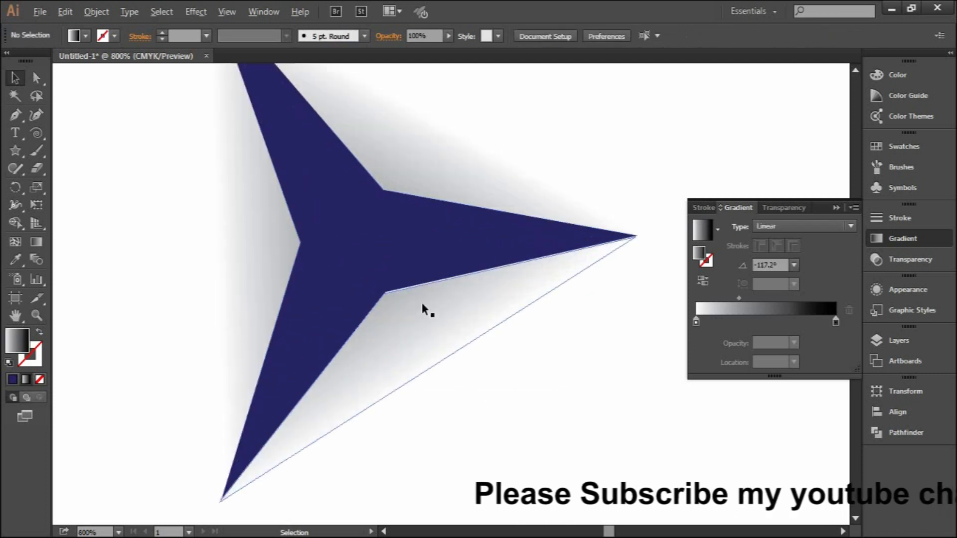
click(396, 306)
scroll(393, 310, up, 1)
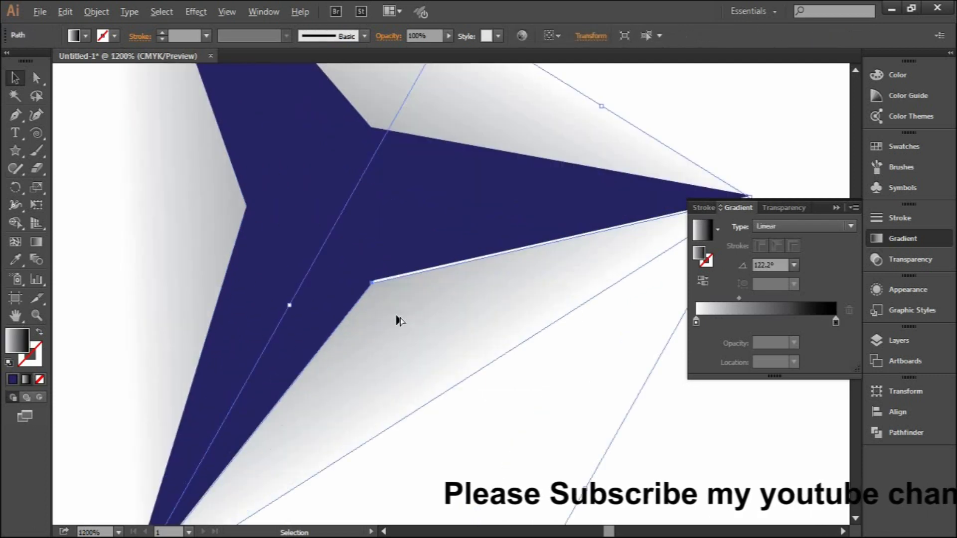
double_click(391, 312)
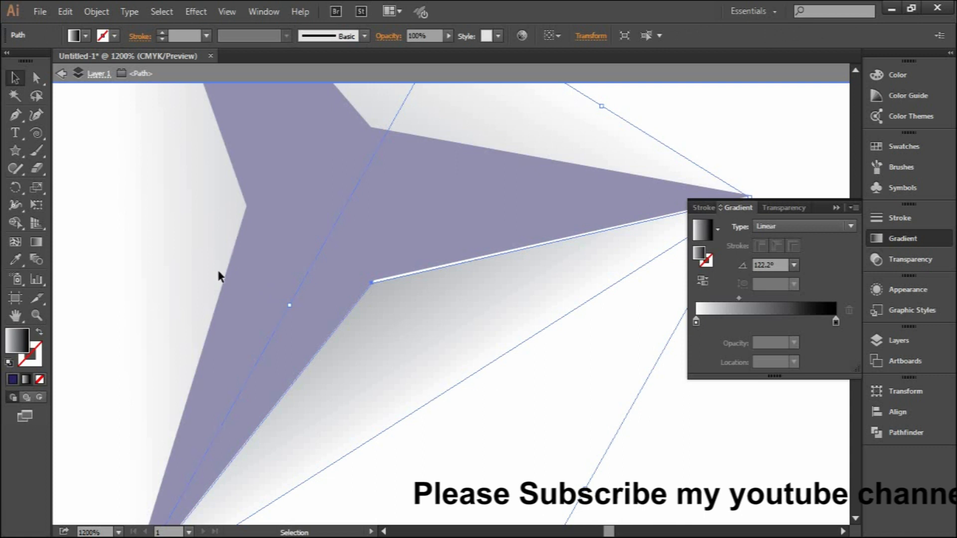
double_click(176, 253)
mouse_move(388, 329)
mouse_down()
mouse_move(414, 338)
mouse_move(382, 319)
mouse_up()
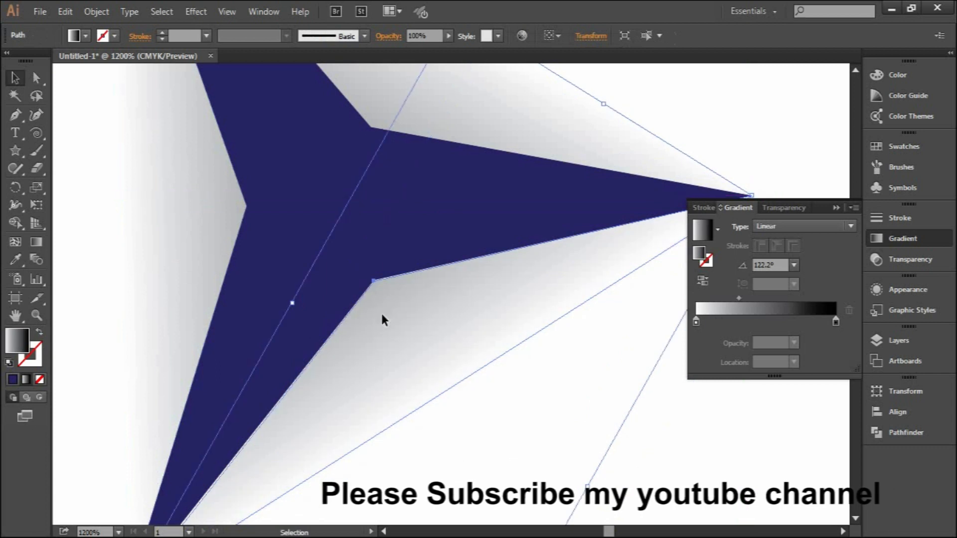
- Check the three gradient triangles' edges and nudge the lower-right one again so it sits flush against the star
scroll(381, 319, down, 2)
scroll(380, 319, down, 2)
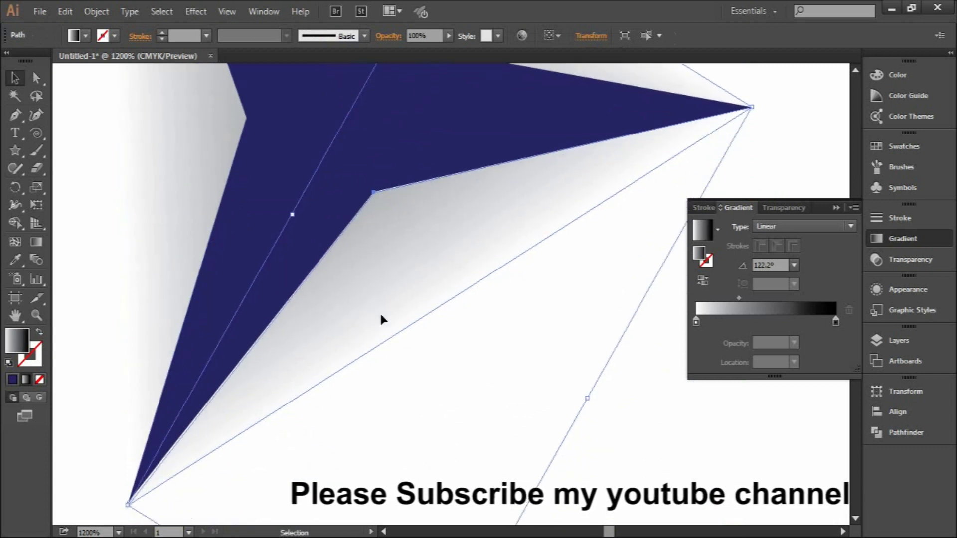
scroll(380, 317, up, 7)
click(362, 165)
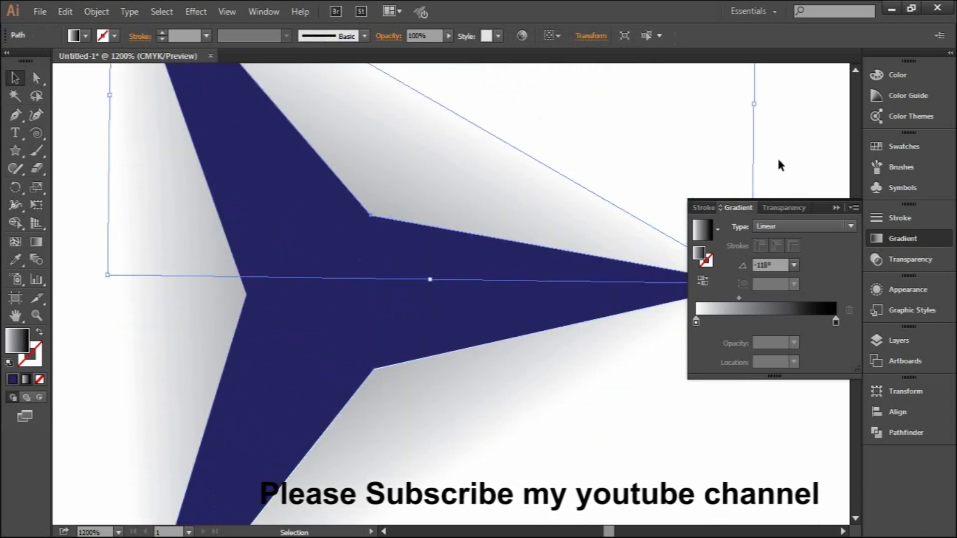
click(795, 149)
click(424, 383)
click(195, 303)
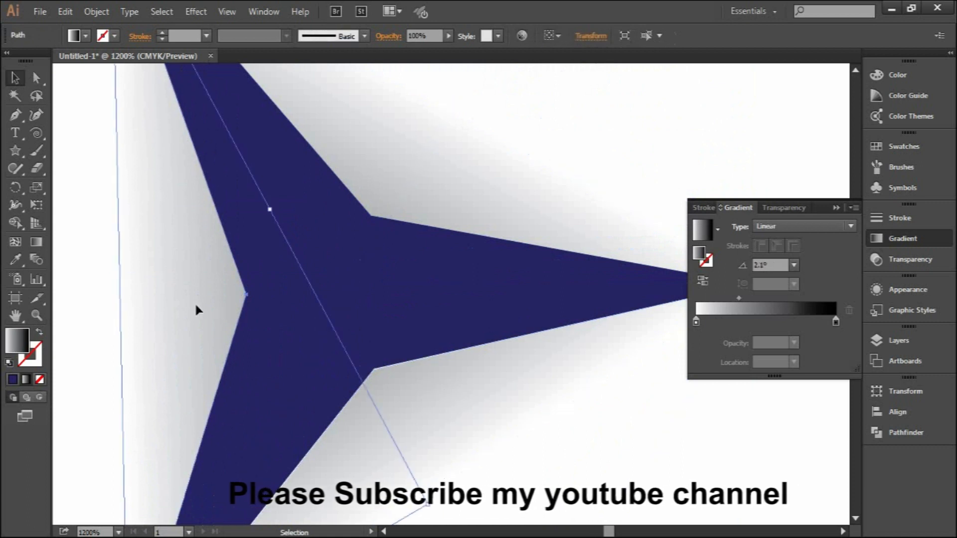
click(408, 397)
mouse_move(391, 400)
mouse_down()
mouse_move(397, 404)
mouse_move(388, 386)
mouse_up()
scroll(388, 386, down, 2)
scroll(390, 372, down, 1)
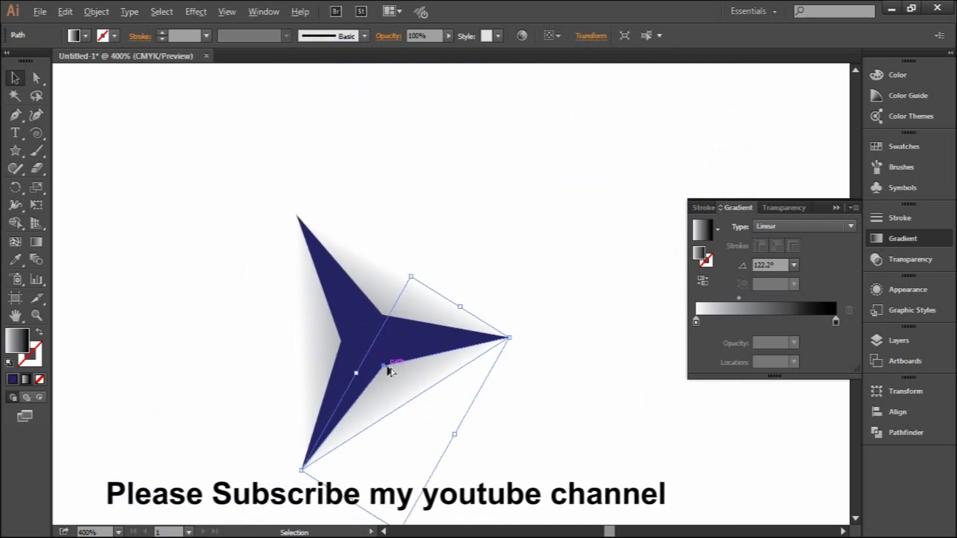
- Group the star with its three gradient triangles and move the group to the left on the artboard
click(429, 236)
drag(399, 404, 420, 404)
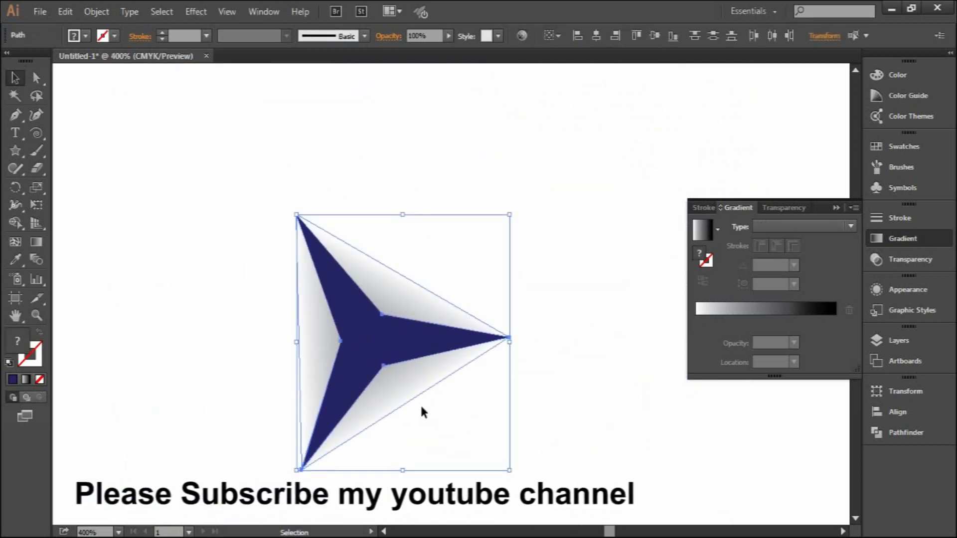
right_click(365, 328)
click(431, 150)
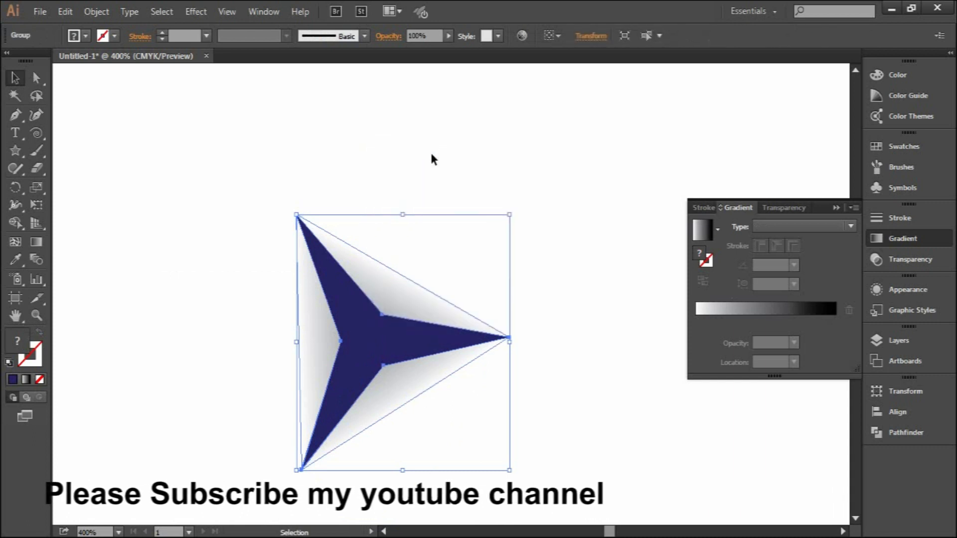
scroll(399, 247, down, 2)
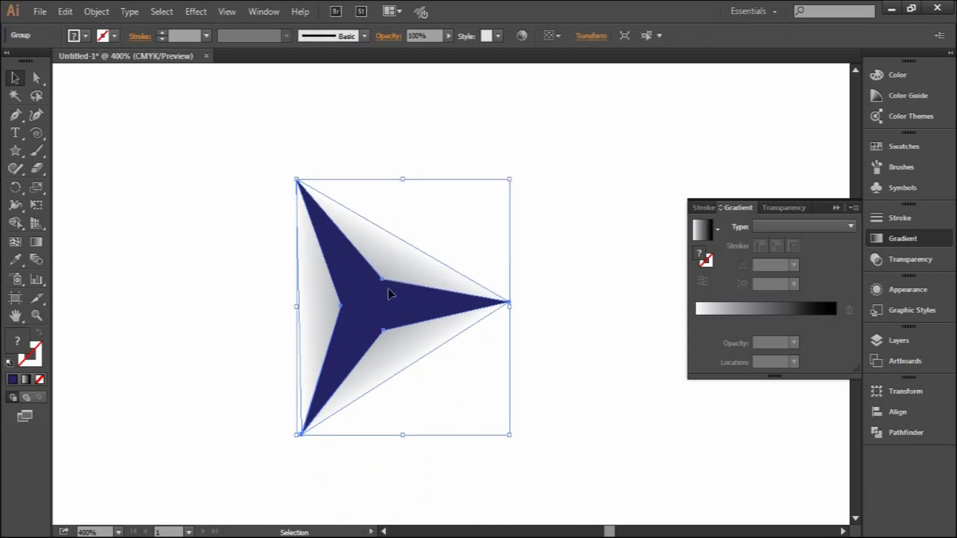
drag(380, 318, 294, 305)
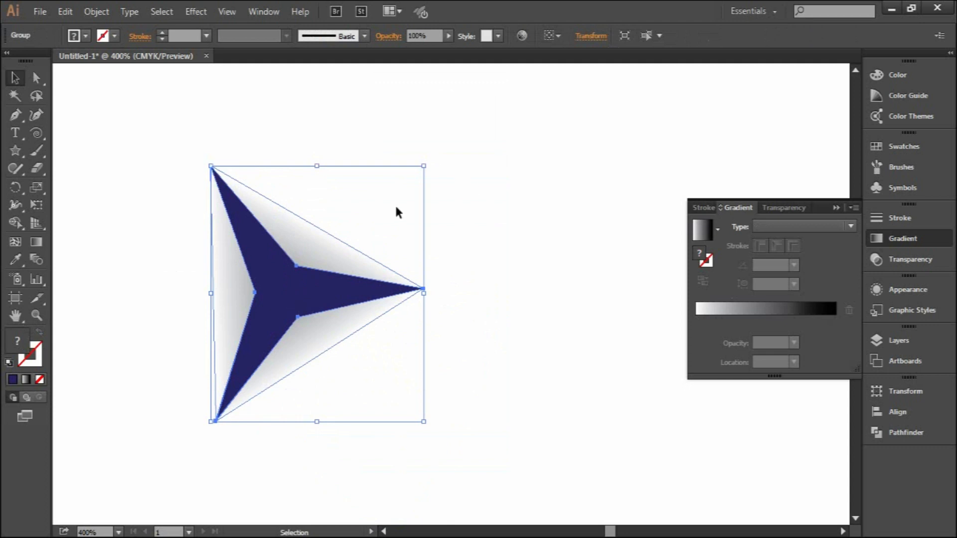
- Duplicate the grouped star with its gradient triangles, placing the copy to the left of the original
drag(335, 289, 164, 285)
drag(355, 397, 539, 398)
scroll(408, 325, down, 2)
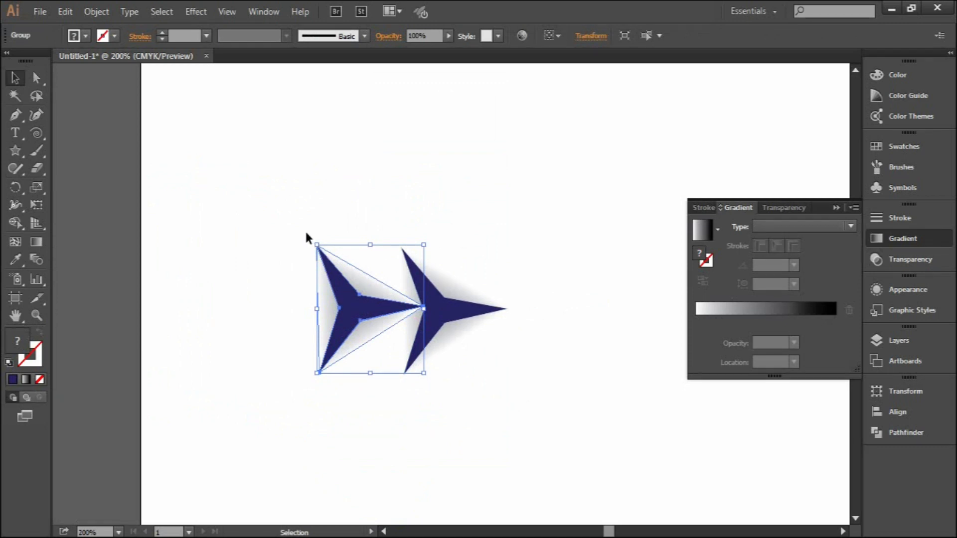
- Rotate the copied star group 180° and move it left so it mirrors the original across a narrow vertical gap
drag(310, 239, 403, 372)
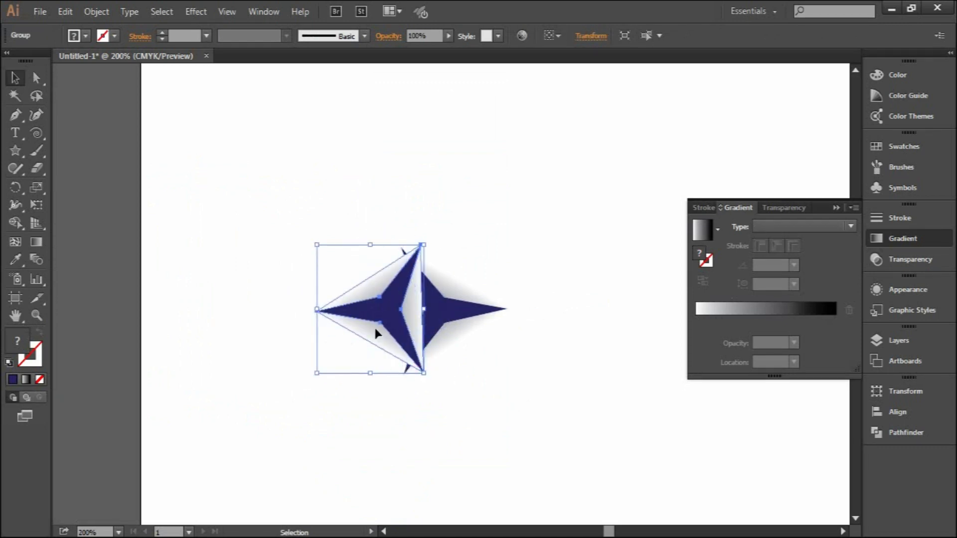
drag(385, 318, 353, 317)
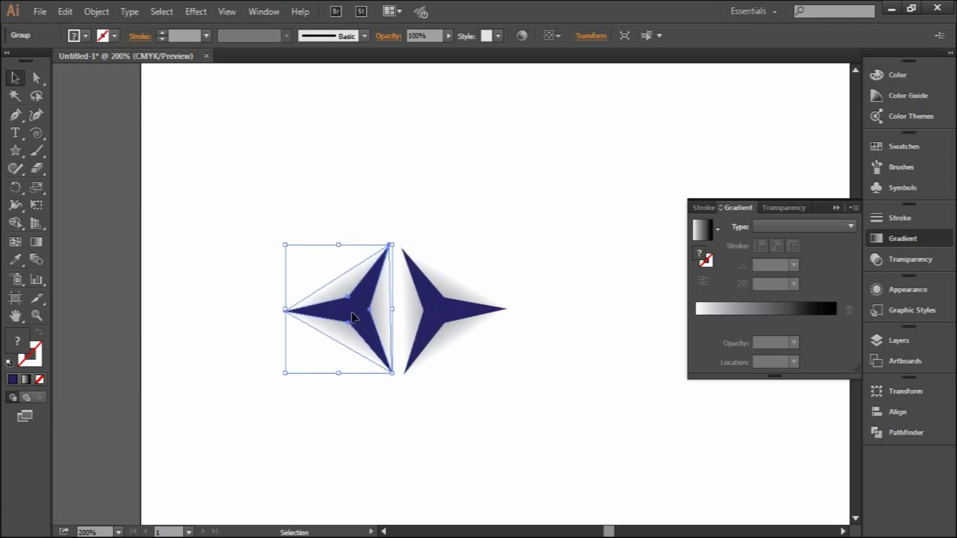
click(431, 317)
click(554, 369)
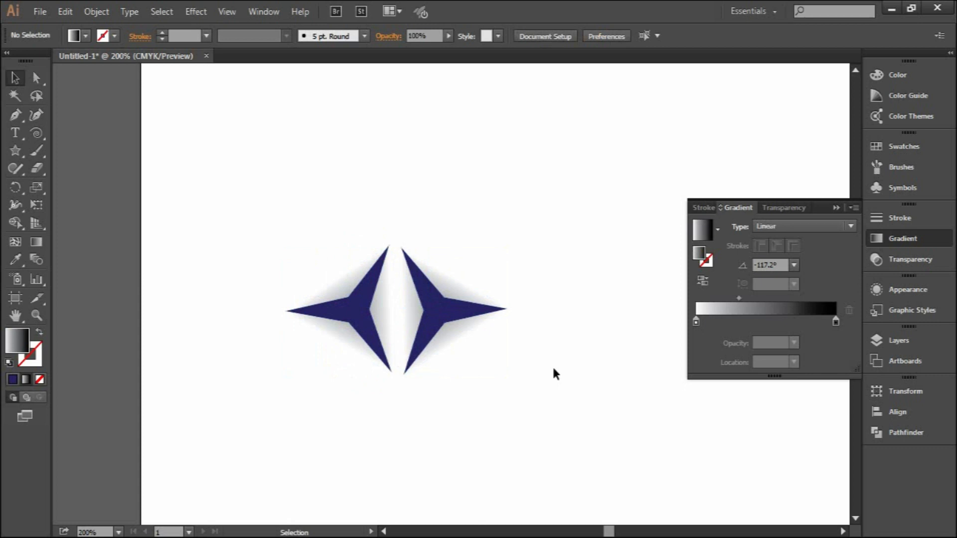
- Align both star groups by their vertical centers
drag(279, 252, 474, 371)
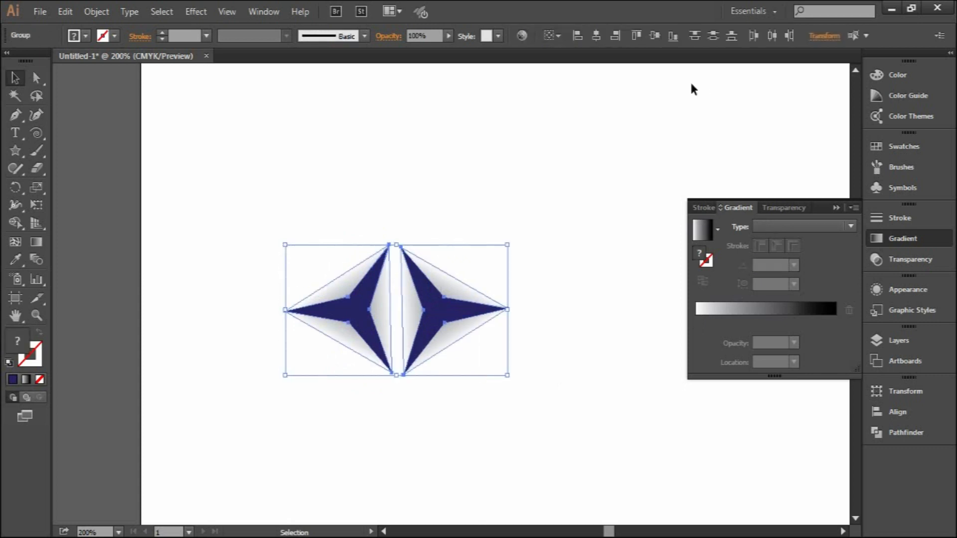
click(652, 40)
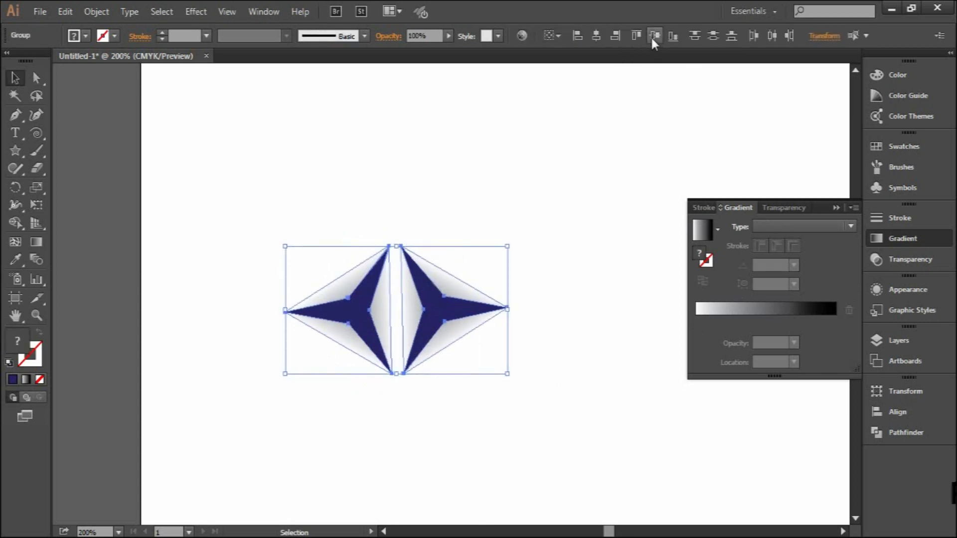
click(605, 179)
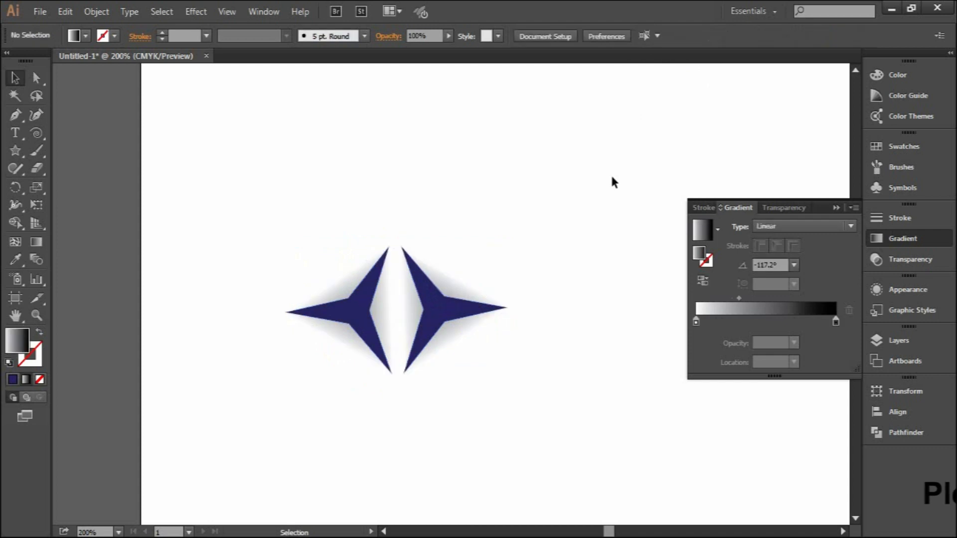
- Duplicate the pair of star groups directly below, leaving a narrow gap between the two rows
scroll(590, 175, down, 3)
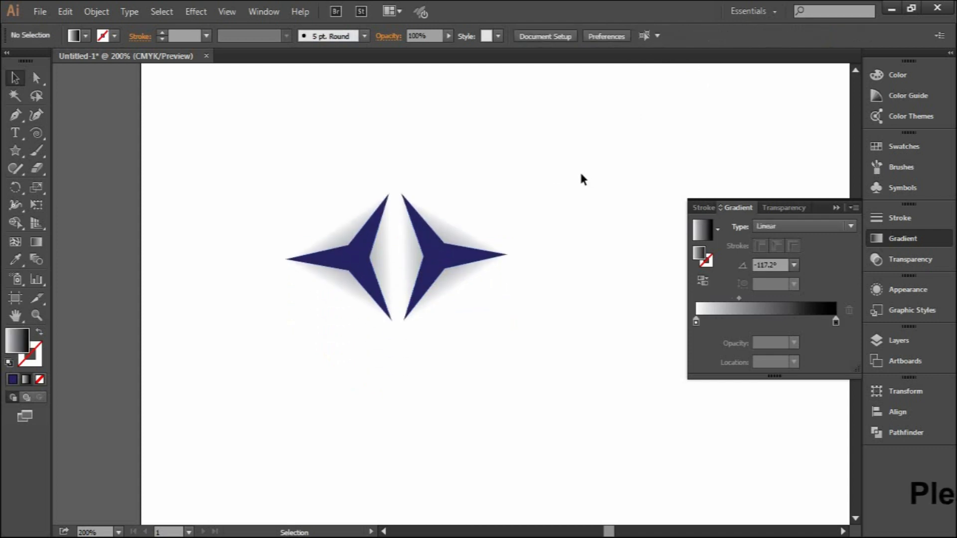
click(433, 267)
drag(316, 203, 442, 398)
click(518, 163)
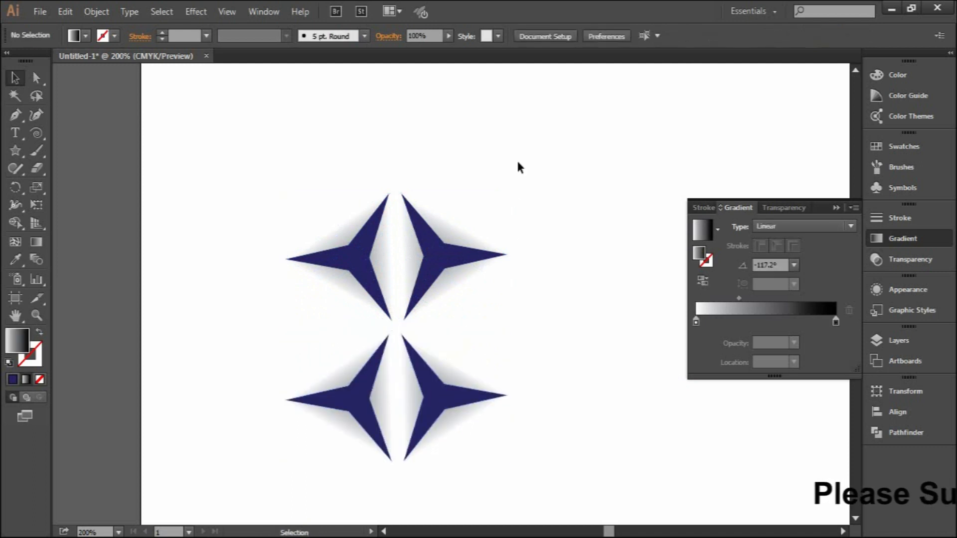
- Copy the lower-right star group up and to the right, between the two rows, and rotate the copy counterclockwise
scroll(517, 164, down, 4)
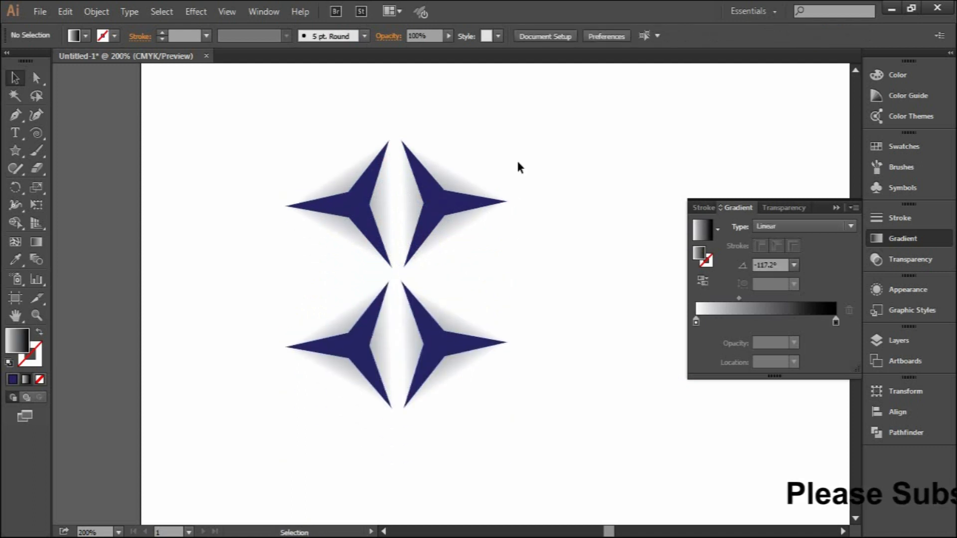
click(454, 314)
drag(454, 314, 506, 245)
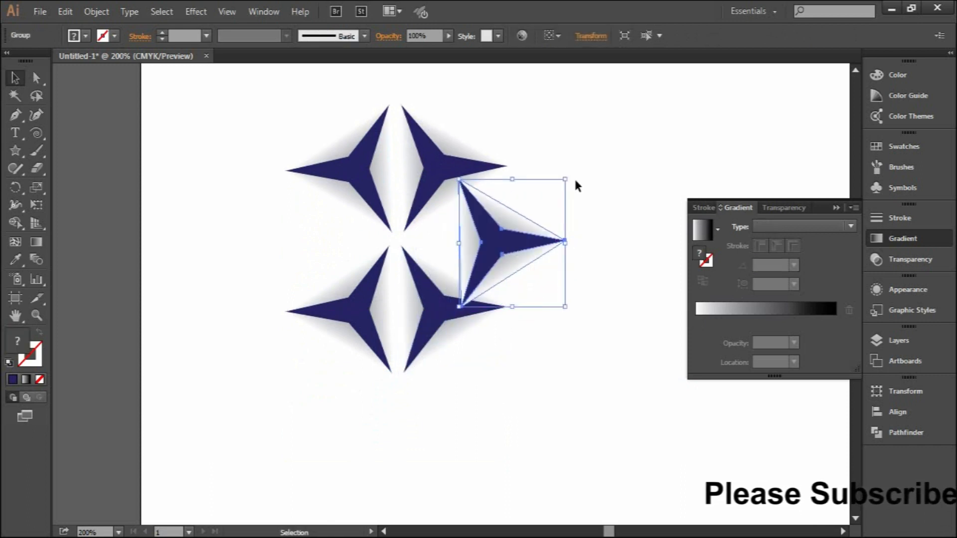
drag(569, 183, 496, 165)
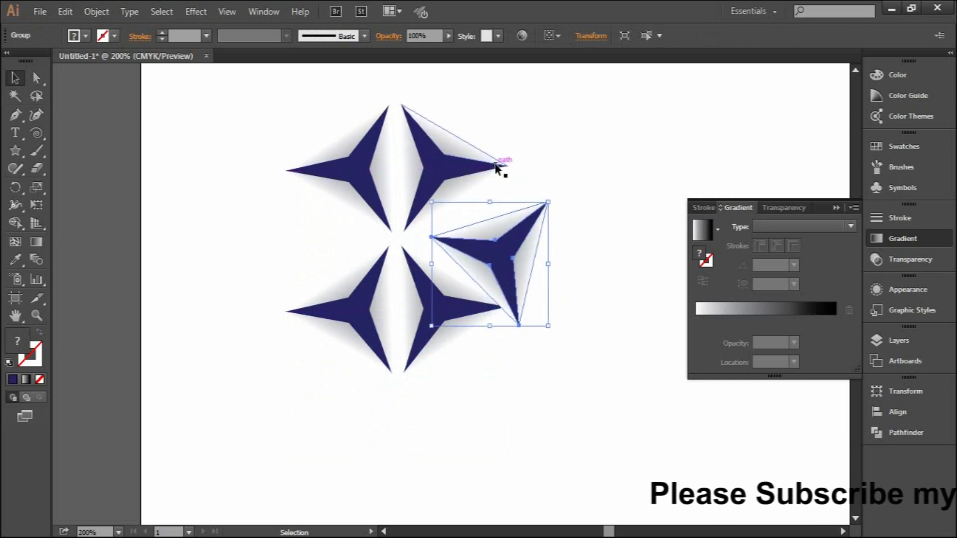